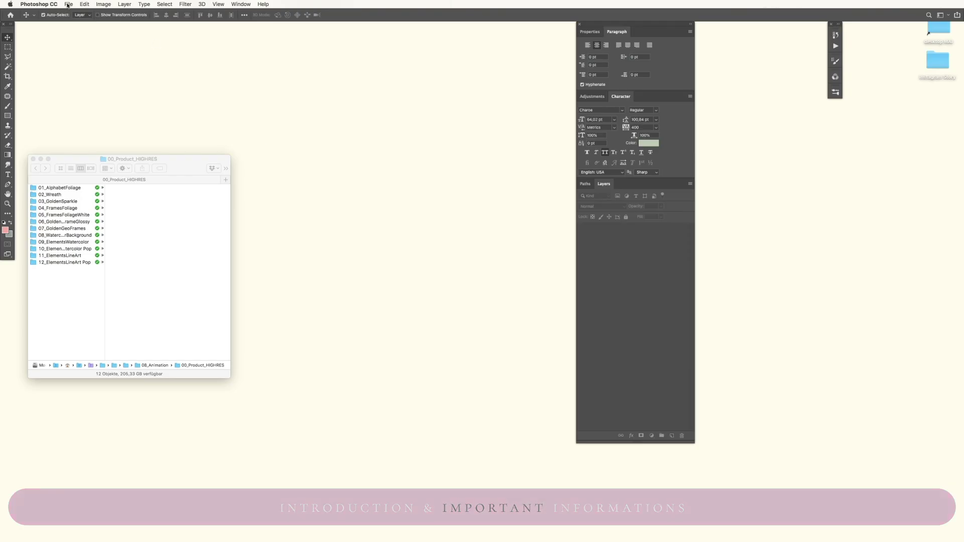
# Create a white 1080 × 1920 px, 72 ppi document and view it at 50%
pyautogui.click(69, 4)
pyautogui.click(429, 173)
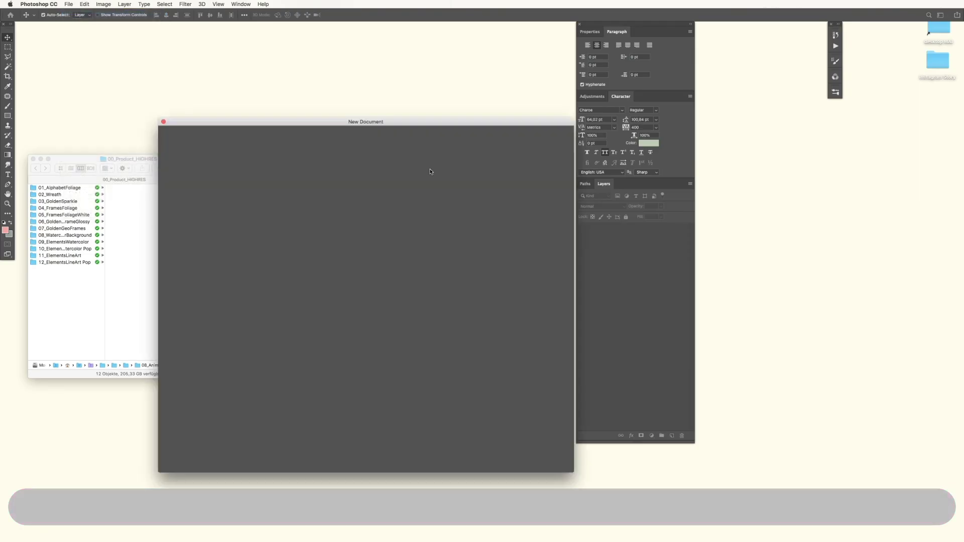
pyautogui.moveTo(231, 124); pyautogui.dragTo(245, 56)
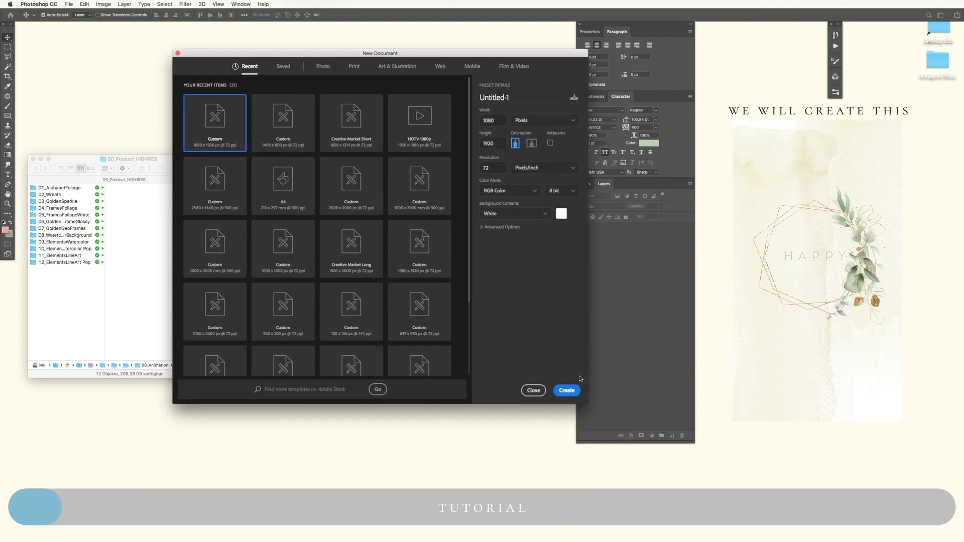
pyautogui.click(566, 391)
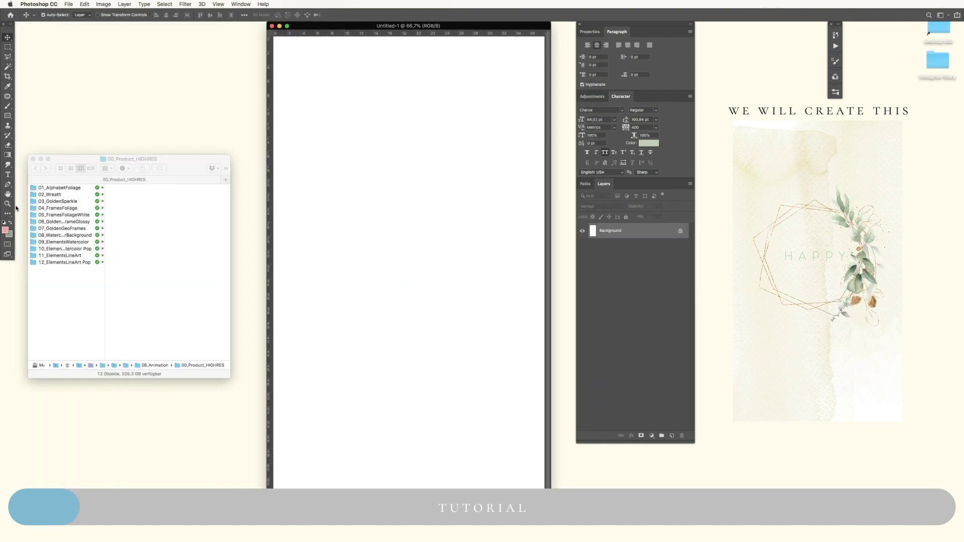
pyautogui.click(7, 204)
pyautogui.keyDown('alt'); pyautogui.click(422, 185); pyautogui.keyUp('alt')
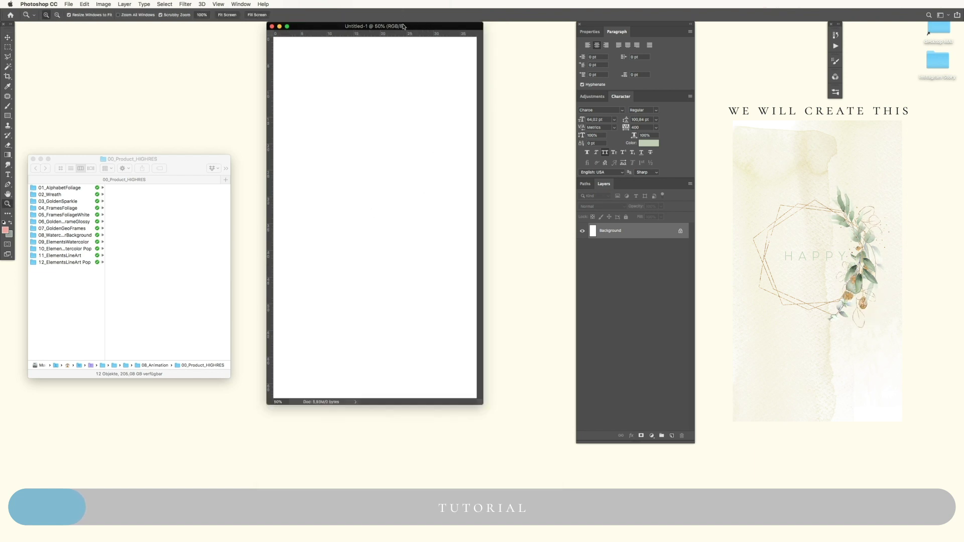
pyautogui.moveTo(406, 26); pyautogui.dragTo(451, 62)
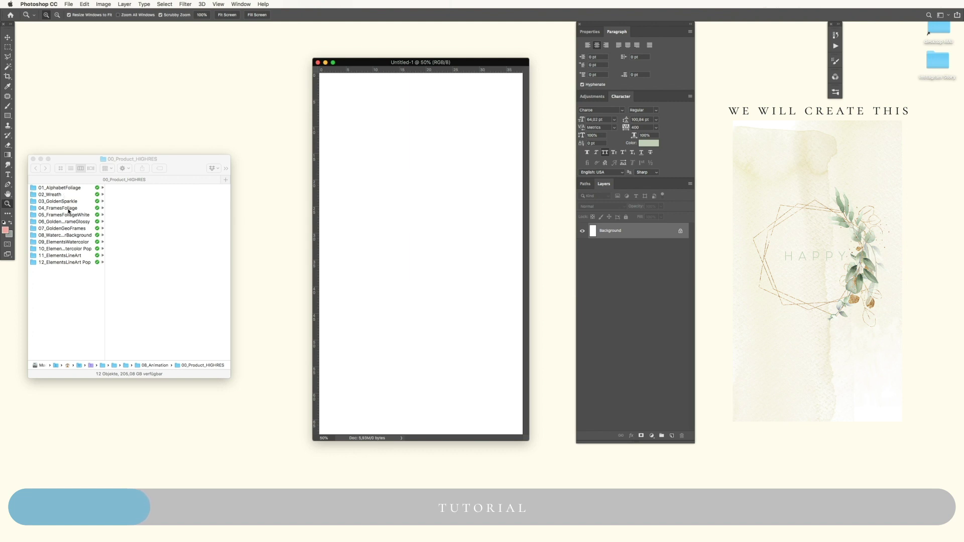
# Place Watercolor Back Story 34.mp4 from 08_WatercolorBackground onto the canvas as a new layer
pyautogui.click(83, 233)
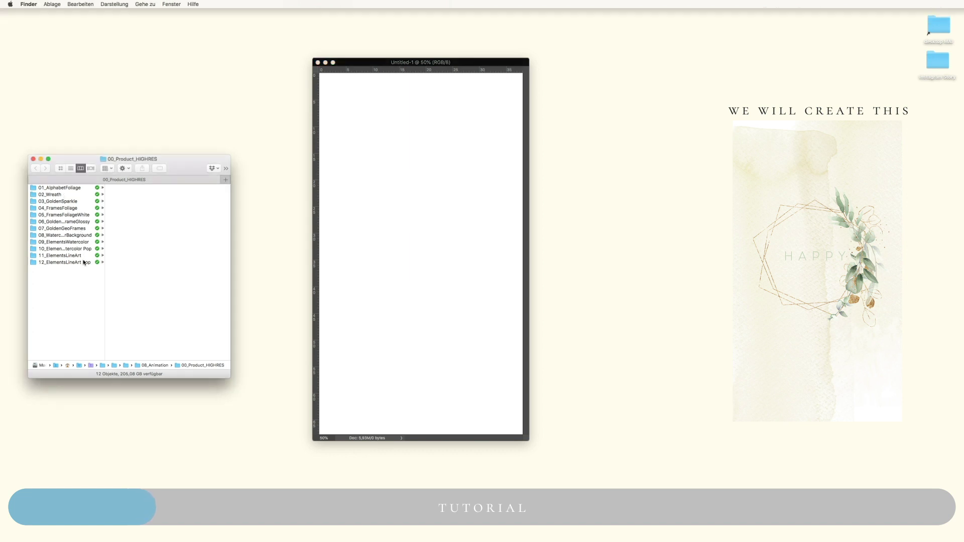
pyautogui.click(79, 235)
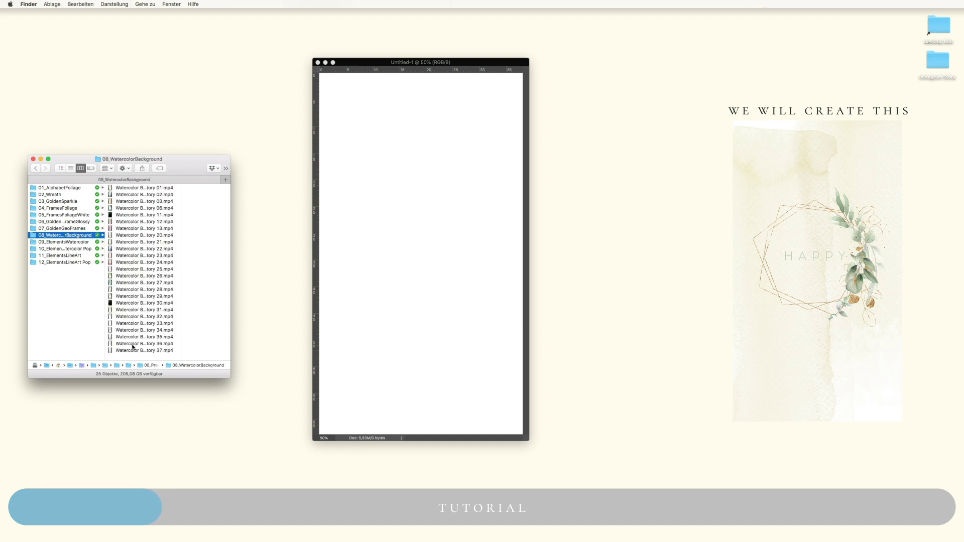
pyautogui.click(140, 331)
pyautogui.moveTo(140, 332); pyautogui.dragTo(407, 266)
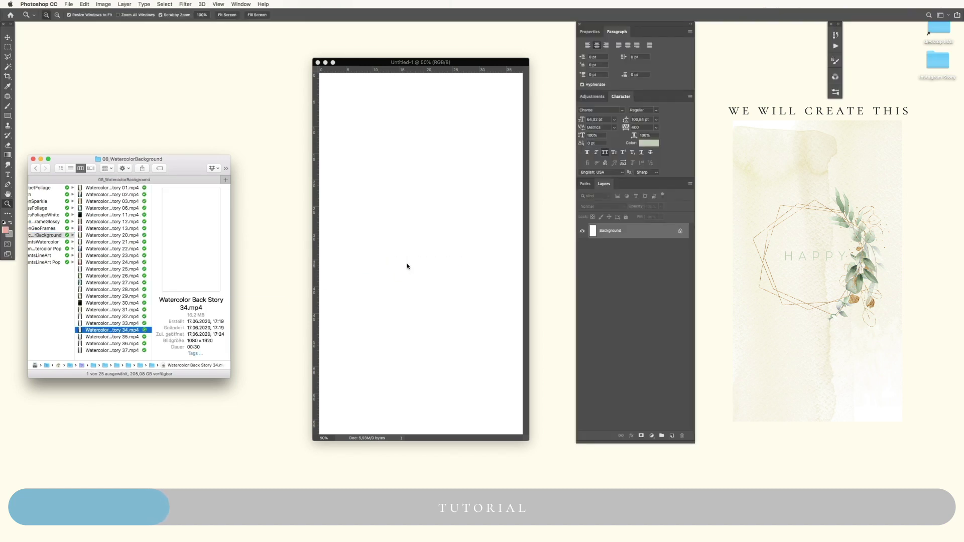
pyautogui.doubleClick(443, 235)
pyautogui.press('z')
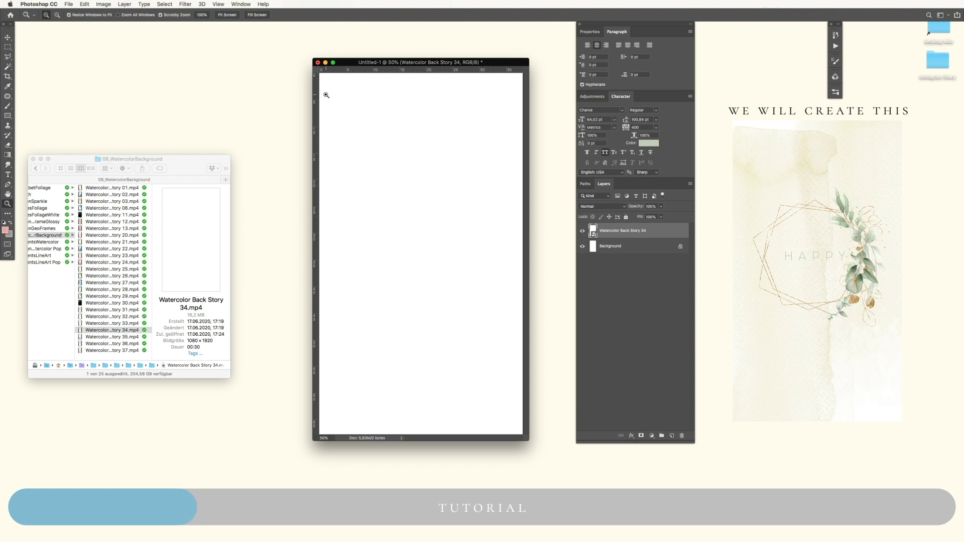
# Show the Timeline panel near the canvas and create a video timeline for Untitled-1
pyautogui.click(241, 4)
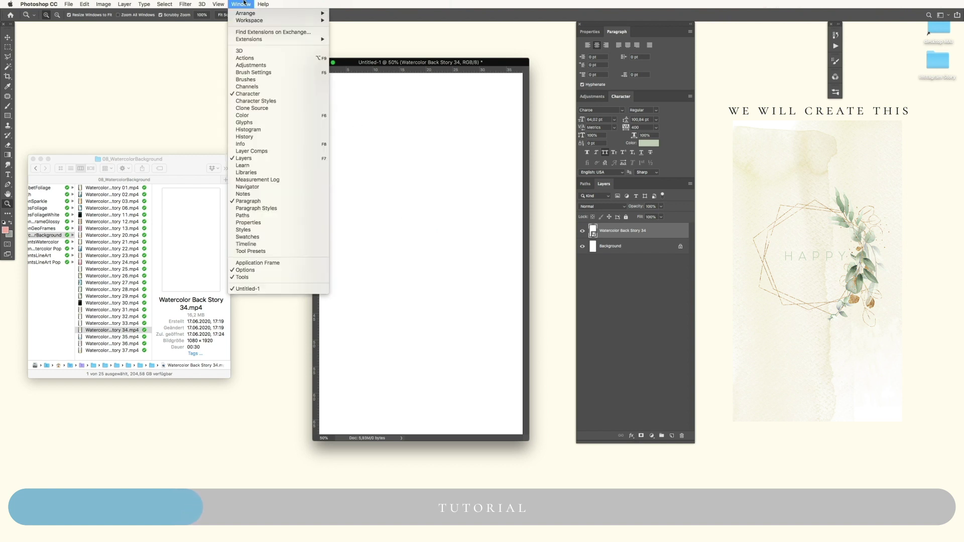
pyautogui.click(273, 244)
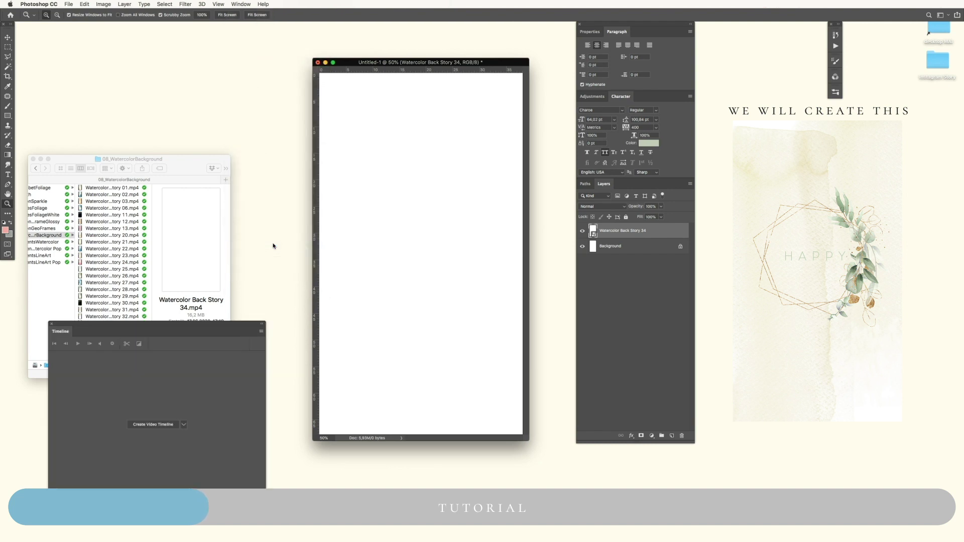
pyautogui.moveTo(189, 326); pyautogui.dragTo(332, 201)
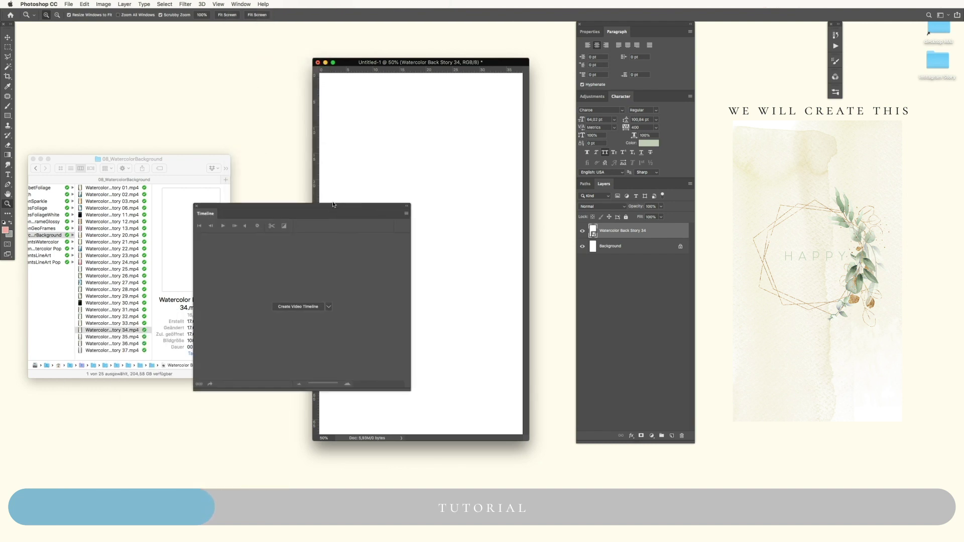
pyautogui.click(327, 299)
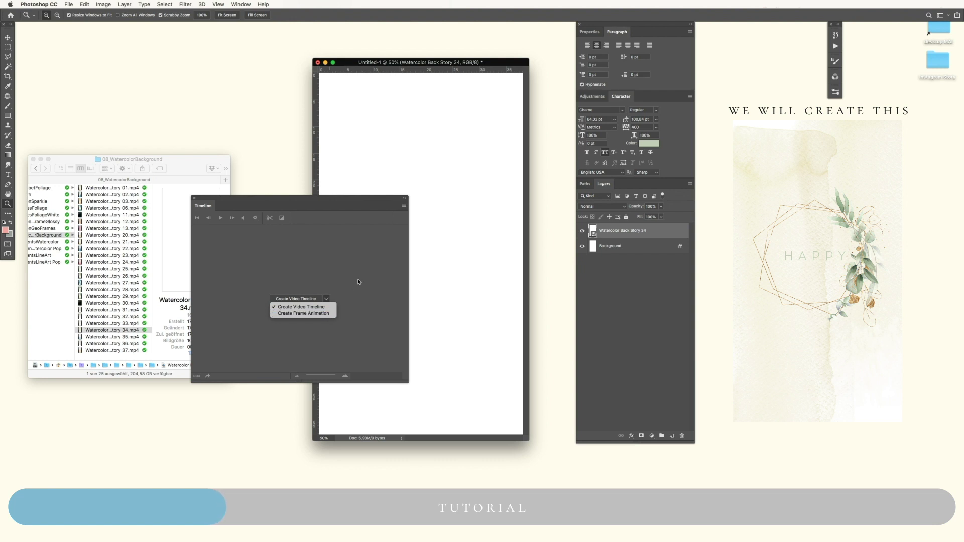
pyautogui.click(305, 297)
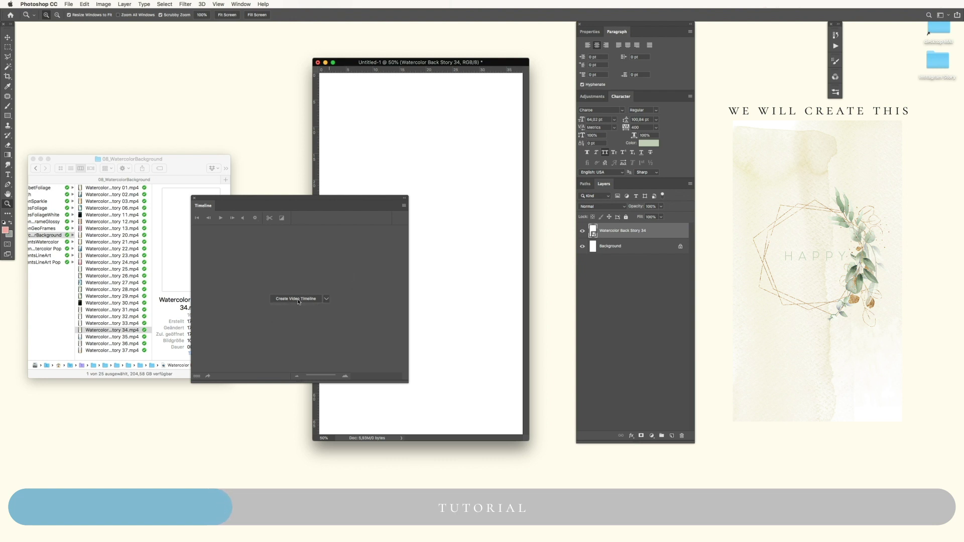
pyautogui.click(299, 300)
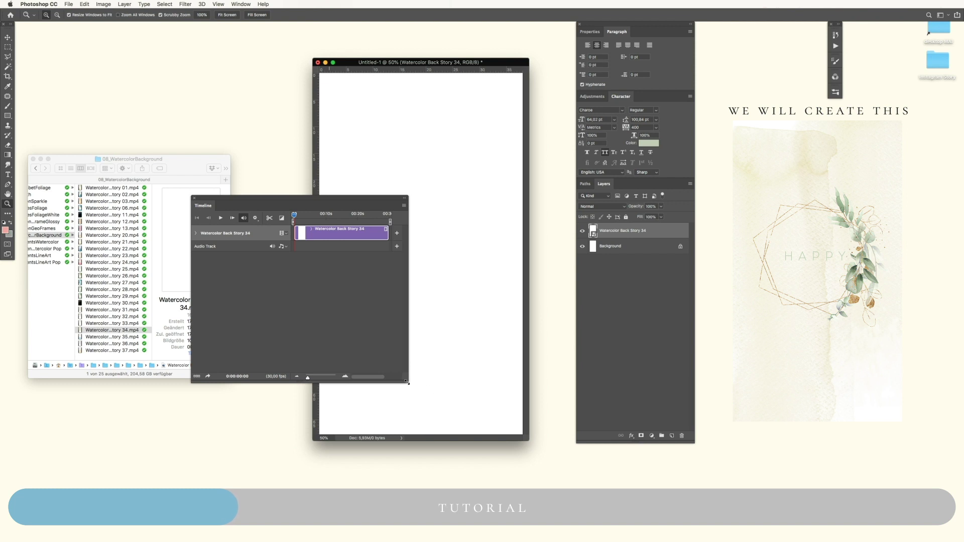
# Enlarge the Timeline panel and scrub the watercolor clip to around 12–16 seconds
pyautogui.moveTo(407, 383); pyautogui.dragTo(498, 388)
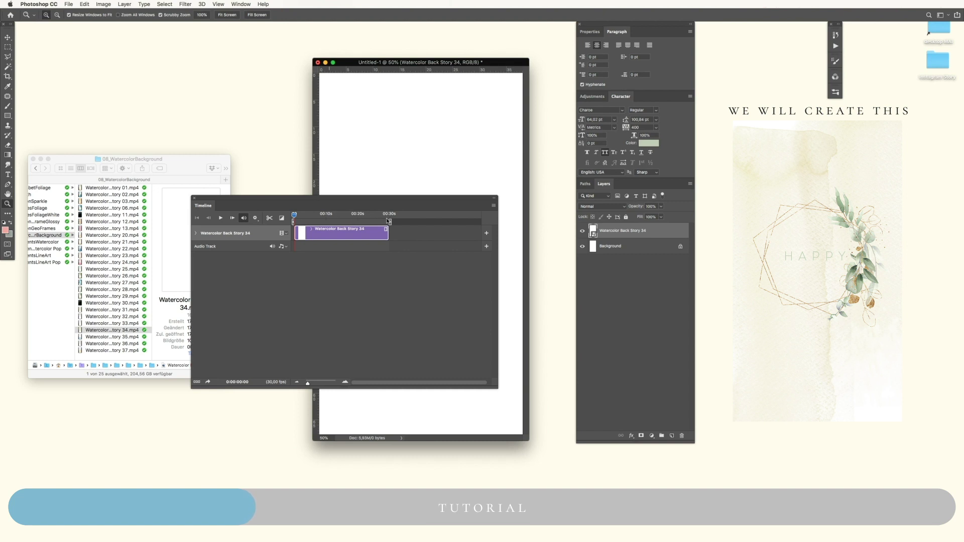
pyautogui.click(341, 214)
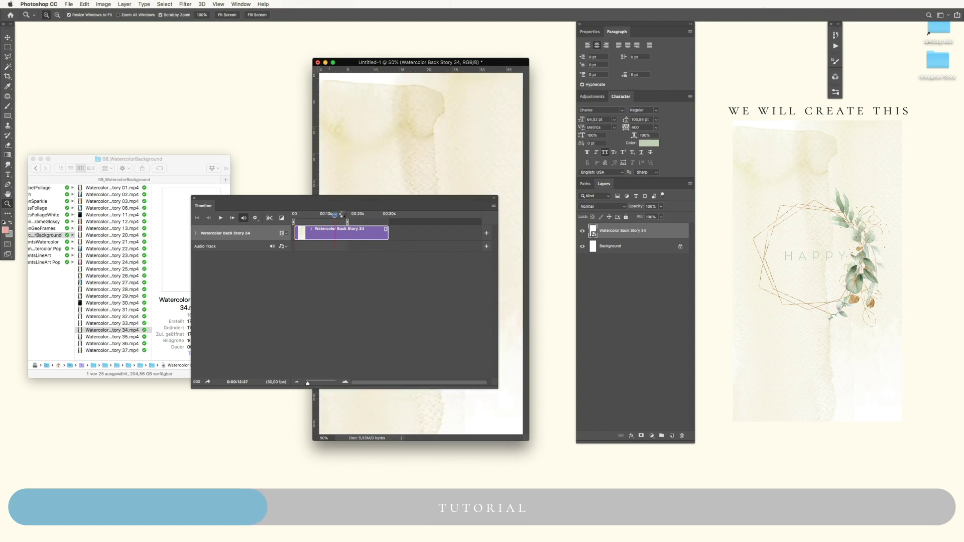
pyautogui.click(343, 216)
pyautogui.moveTo(343, 214); pyautogui.dragTo(341, 215)
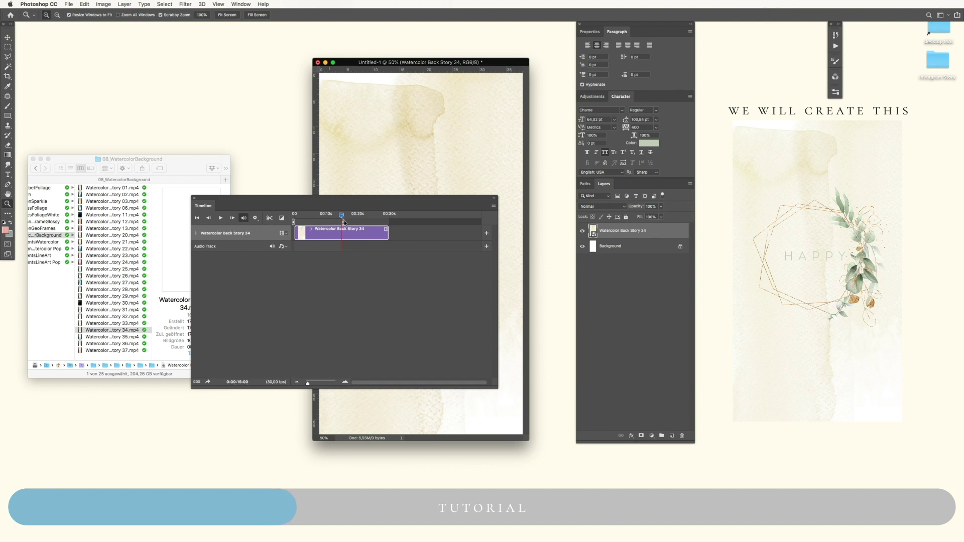
# Zoom the timeline in to frames, reposition the panel and preview about 4 seconds in
pyautogui.moveTo(308, 383); pyautogui.dragTo(310, 384)
pyautogui.moveTo(501, 389); pyautogui.dragTo(576, 385)
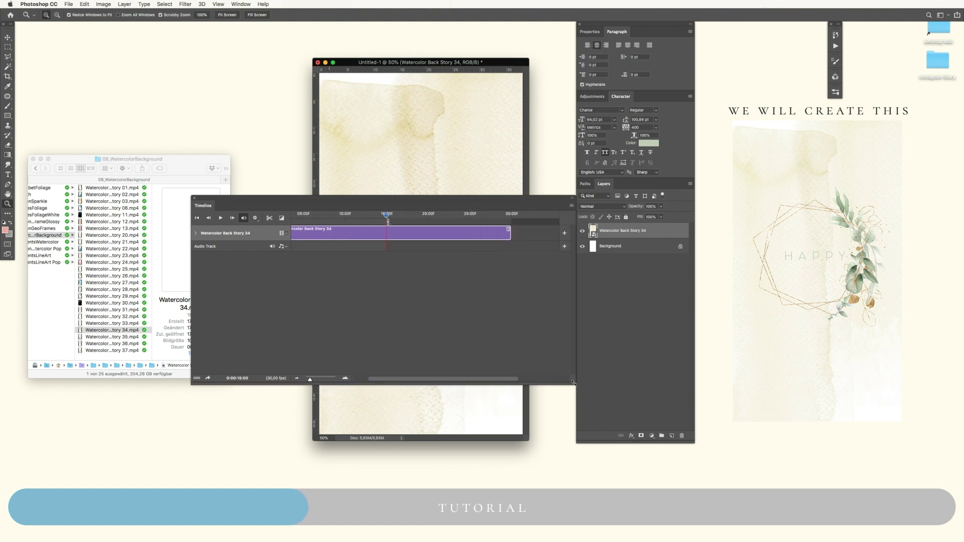
pyautogui.moveTo(387, 198); pyautogui.dragTo(246, 317)
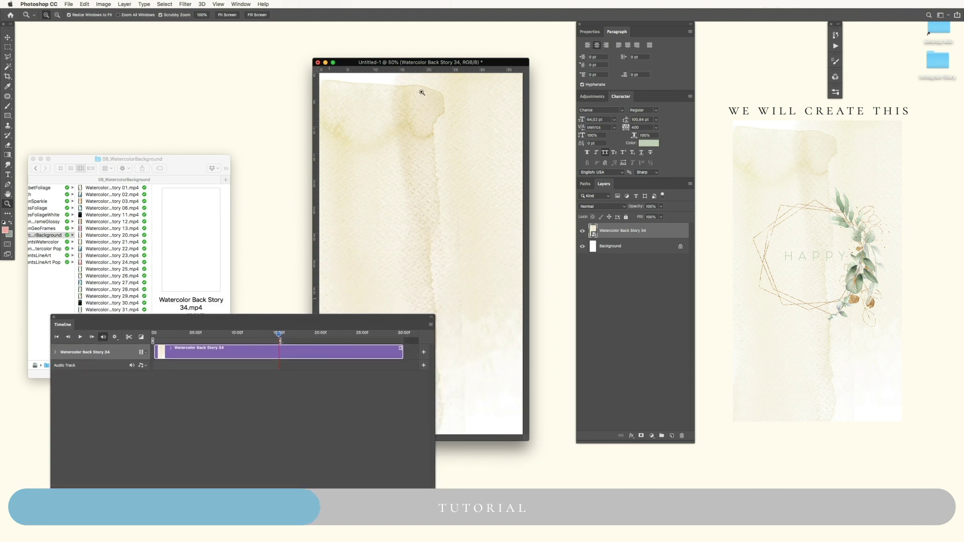
pyautogui.click(156, 333)
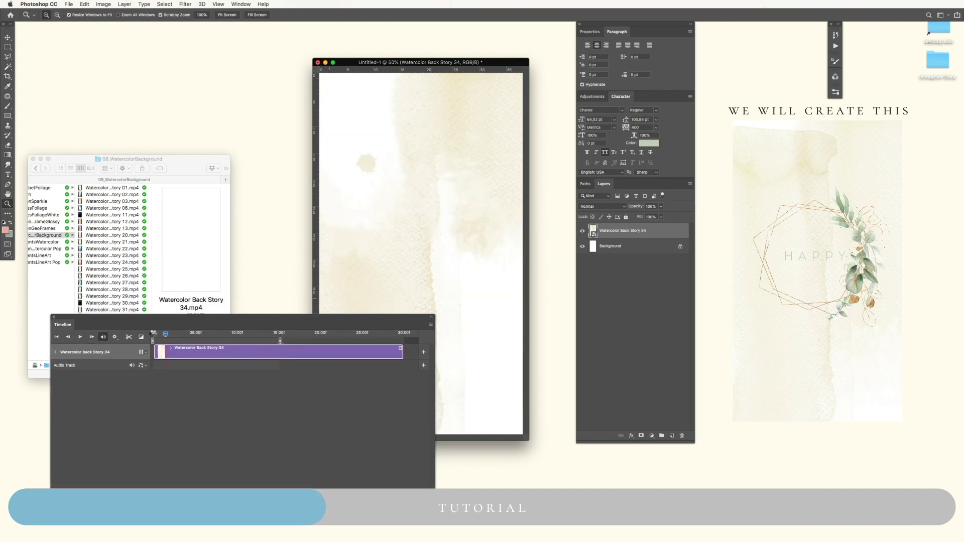
pyautogui.moveTo(168, 332); pyautogui.dragTo(190, 333)
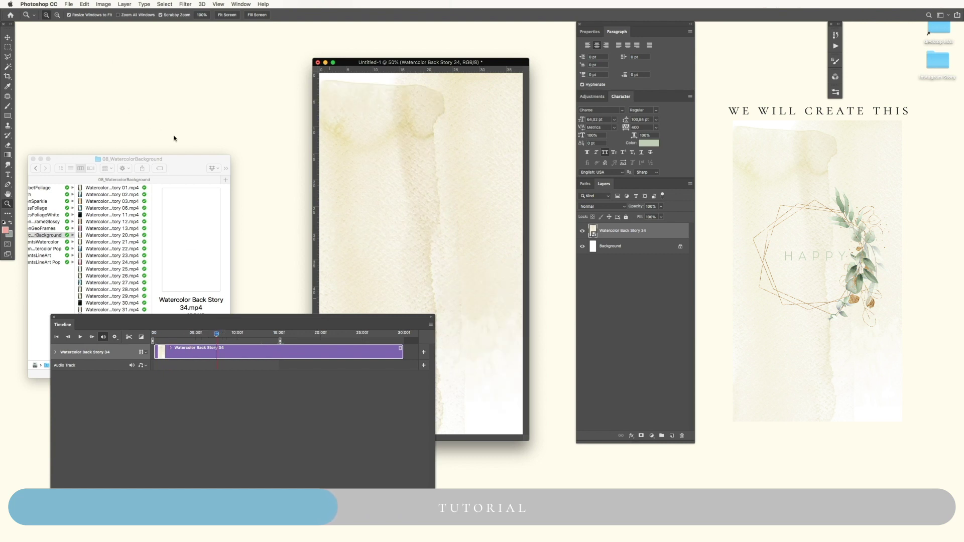
pyautogui.moveTo(184, 157); pyautogui.dragTo(249, 81)
# Quick Look Flower Frame 04.mov in 04_FramesFoliage, then place it above the watercolor clip
pyautogui.hscroll(-3, 162, 176)
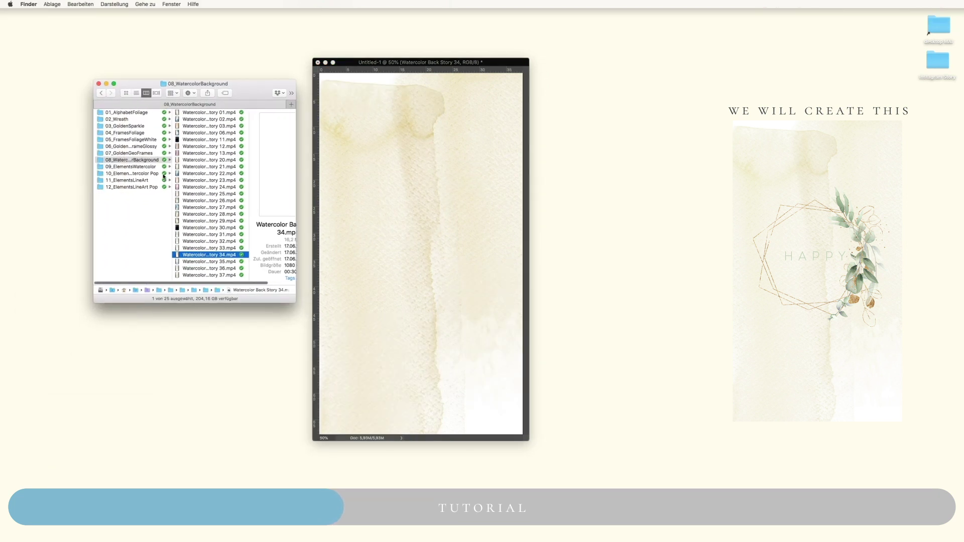
pyautogui.click(136, 134)
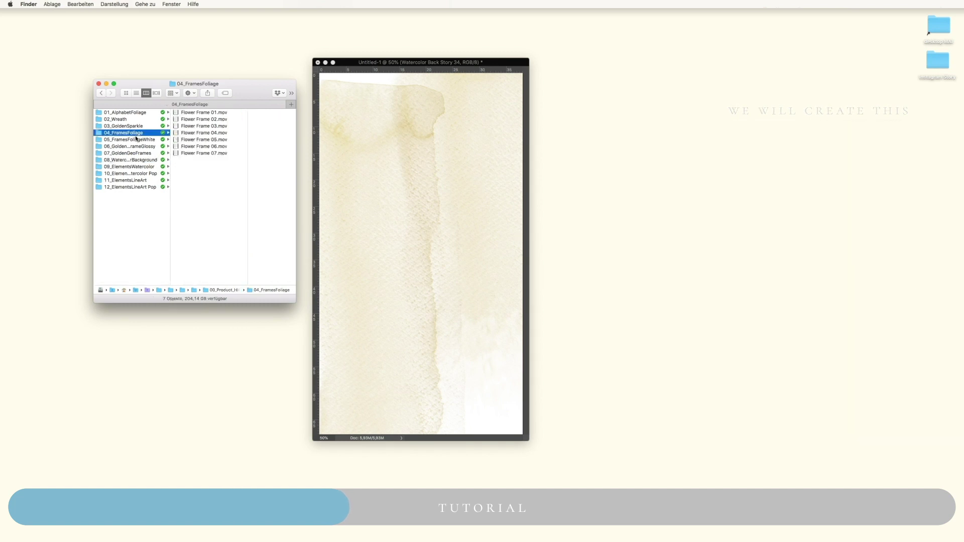
pyautogui.click(199, 135)
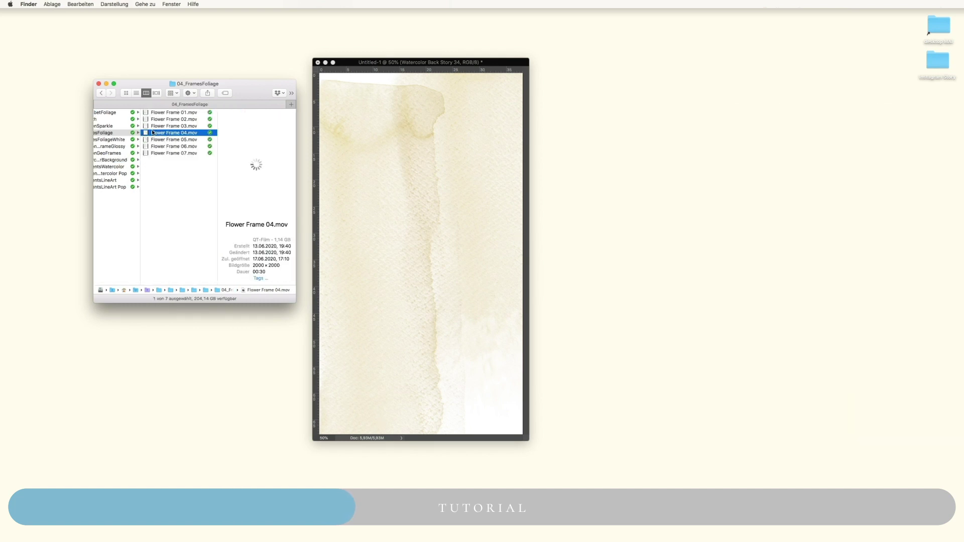
pyautogui.press('space')
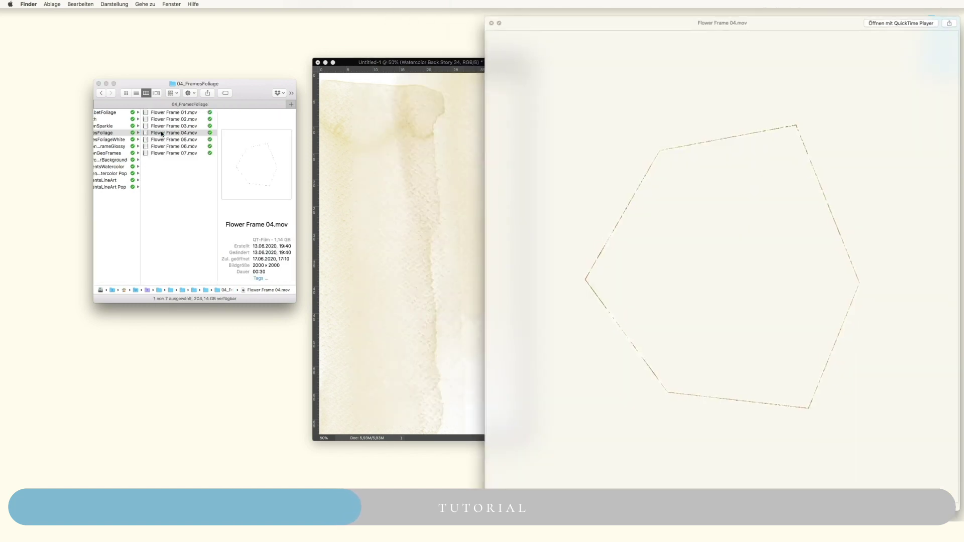
pyautogui.moveTo(592, 28); pyautogui.dragTo(253, 27)
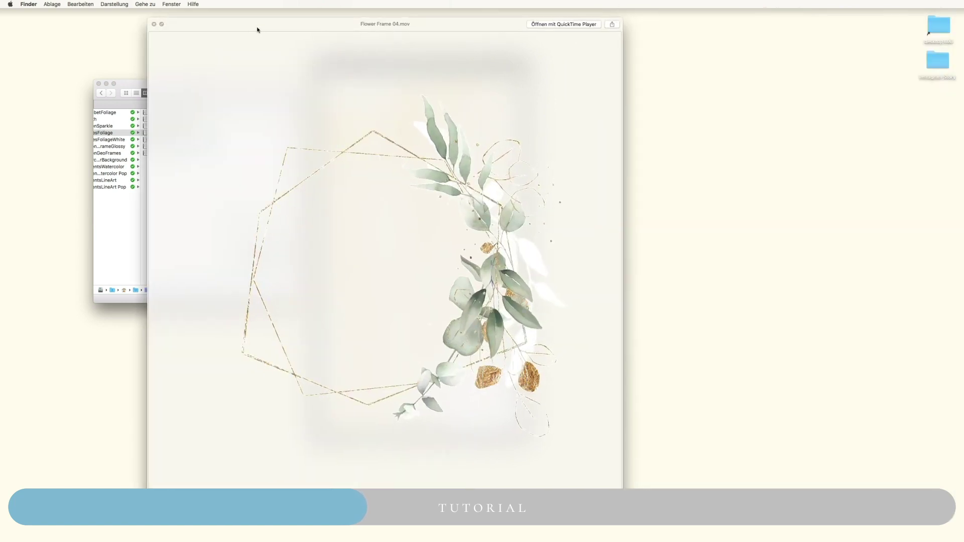
pyautogui.press('space')
pyautogui.moveTo(183, 134); pyautogui.dragTo(421, 201)
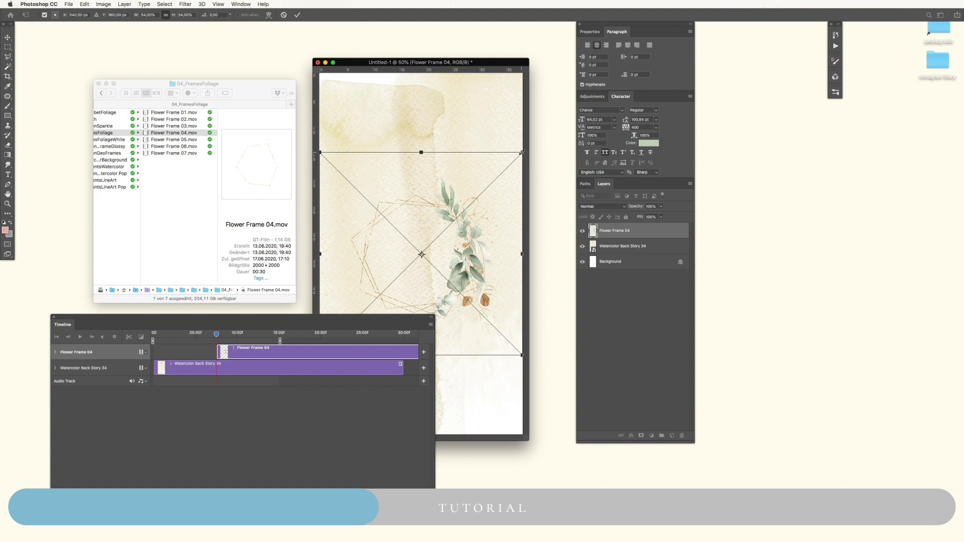
# Scale the Flower Frame 04 frame up slightly, shift it down the centre, rotate it 8° clockwise
pyautogui.moveTo(446, 236); pyautogui.dragTo(449, 213)
pyautogui.moveTo(522, 130); pyautogui.dragTo(552, 110)
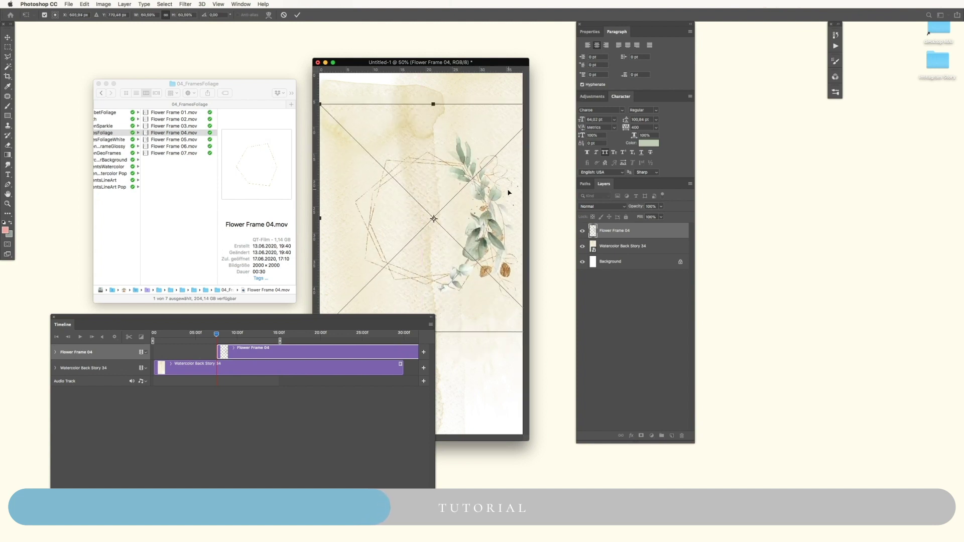
pyautogui.moveTo(506, 190); pyautogui.dragTo(492, 213)
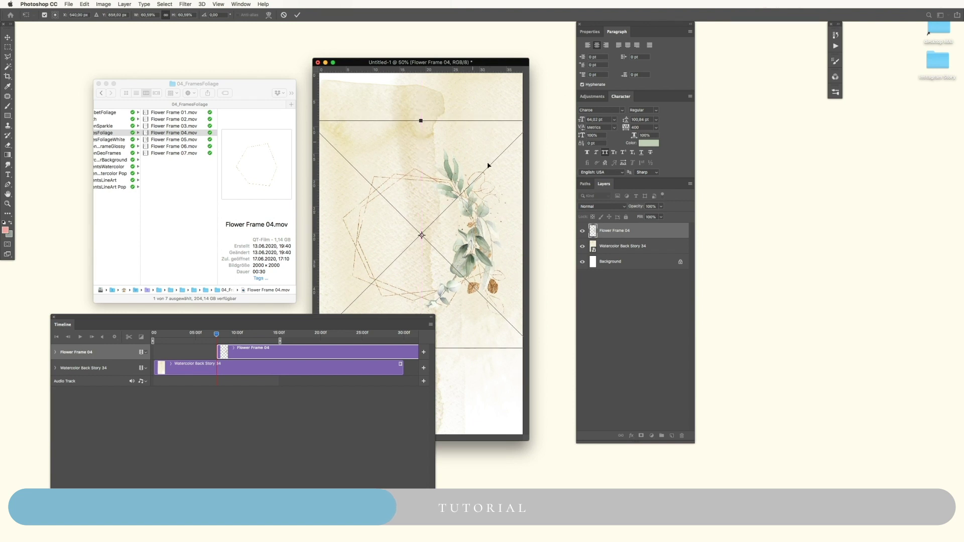
pyautogui.moveTo(461, 99)
pyautogui.mouseDown()
pyautogui.moveTo(479, 96)
pyautogui.moveTo(468, 101)
pyautogui.mouseUp()
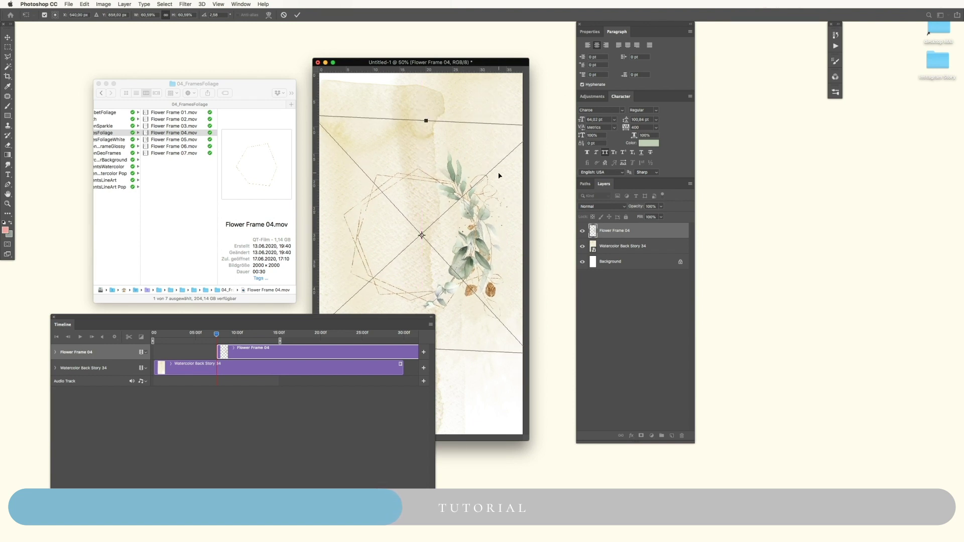
pyautogui.press('Return')
pyautogui.press('z')
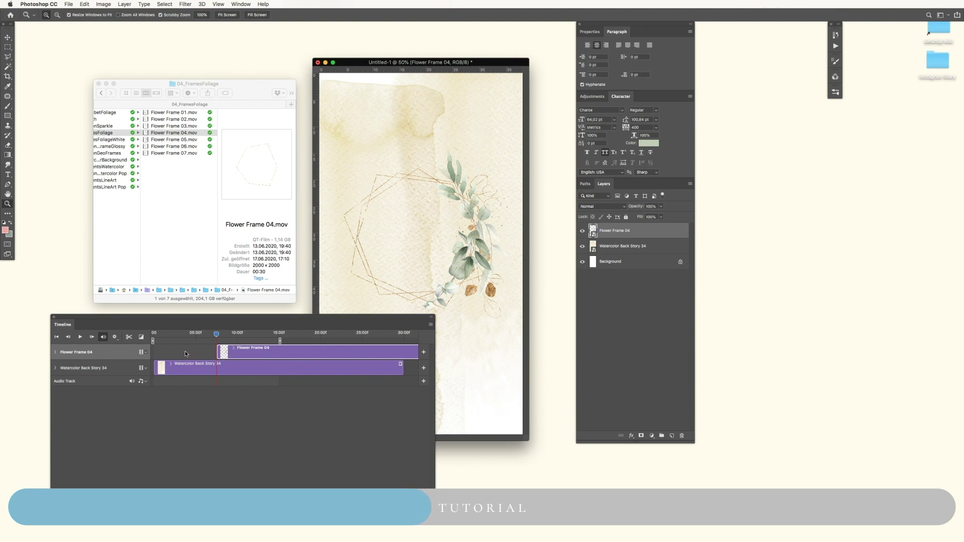
# Move the Flower Frame 04 clip to the timeline start and play back the animation
pyautogui.moveTo(172, 351); pyautogui.dragTo(173, 351)
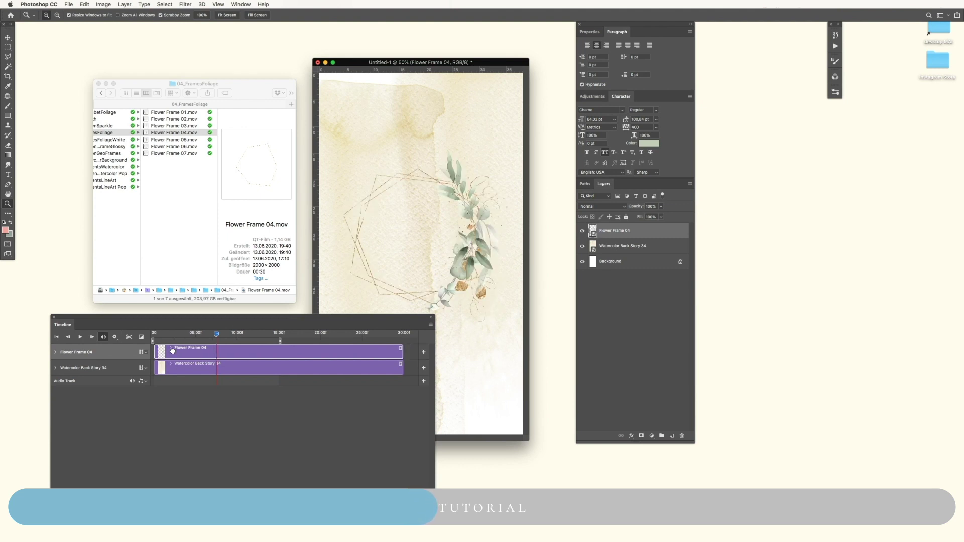
pyautogui.click(170, 334)
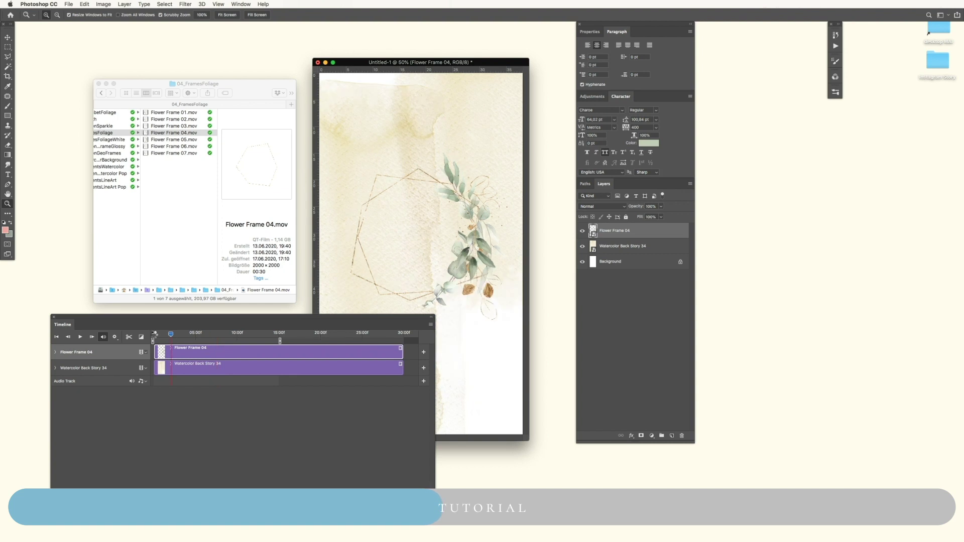
pyautogui.click(155, 334)
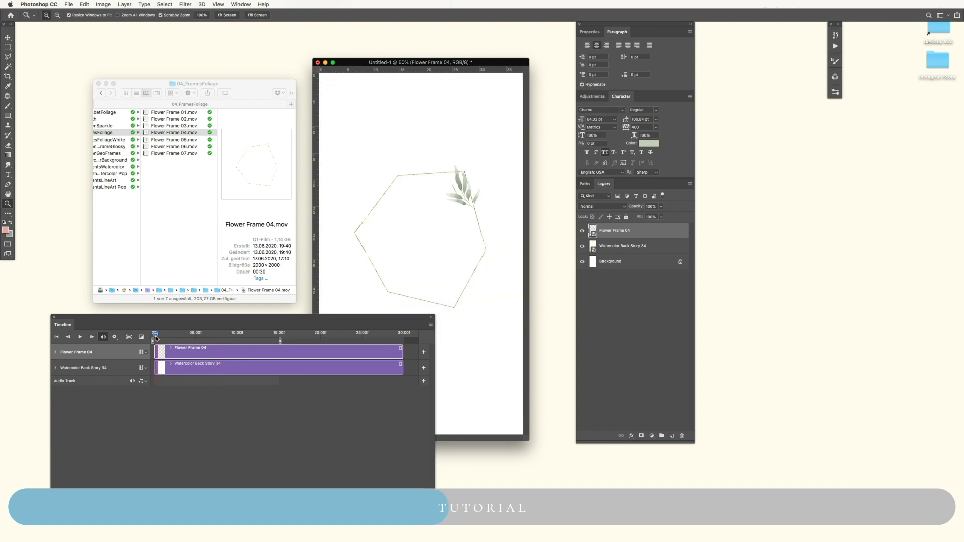
pyautogui.press('space')
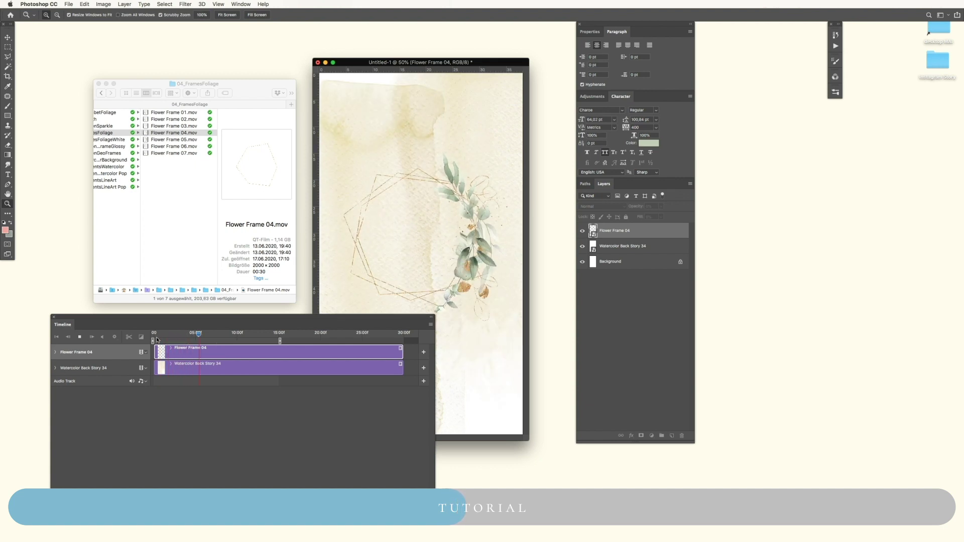
pyautogui.press('space')
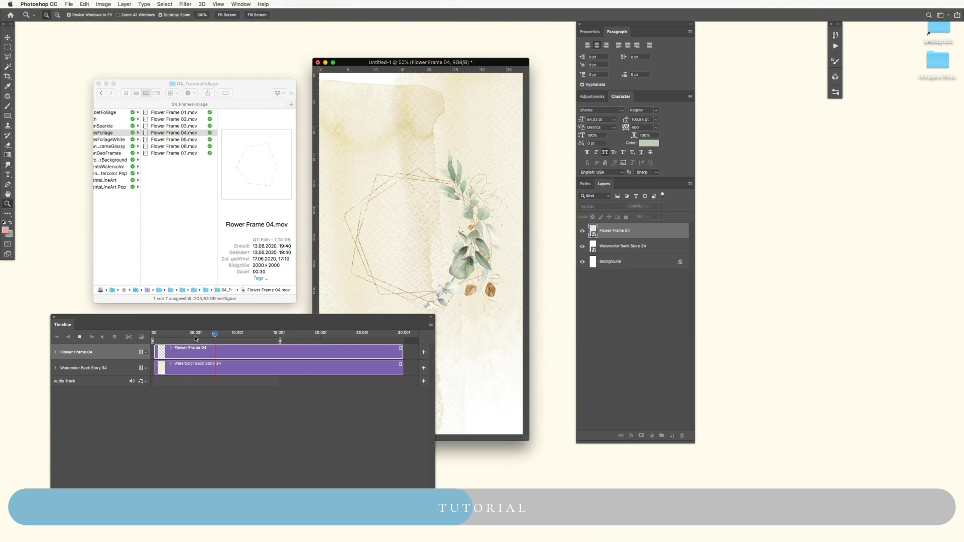
pyautogui.moveTo(199, 334); pyautogui.dragTo(154, 335)
pyautogui.press('space')
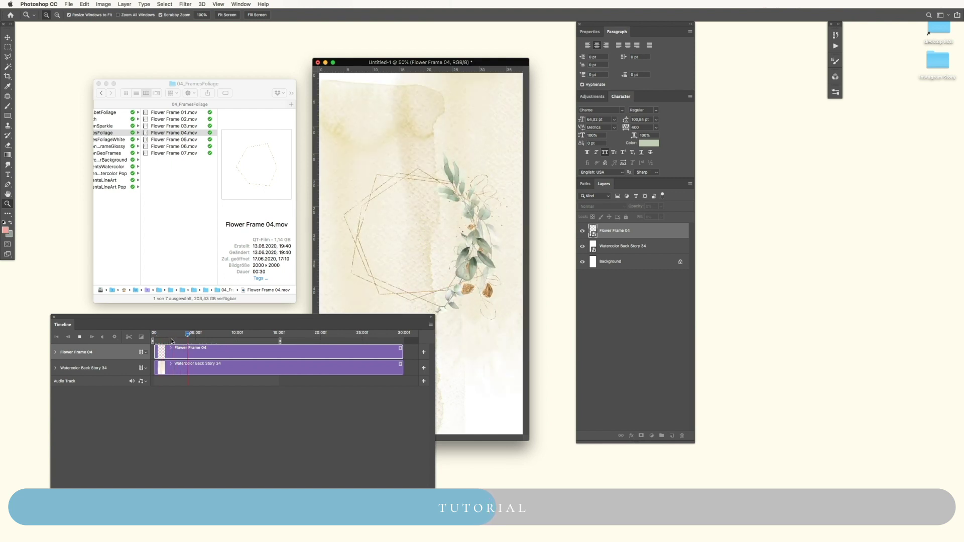
pyautogui.press('space')
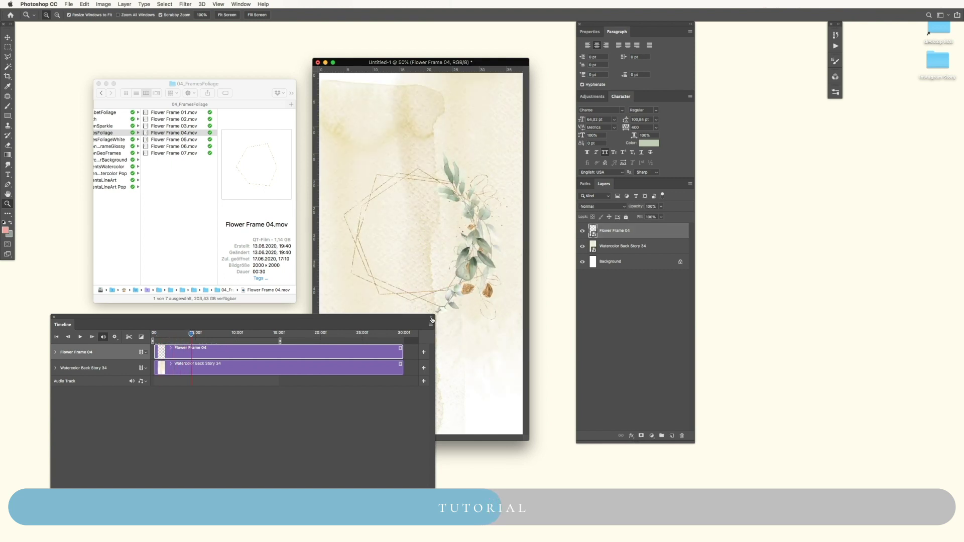
# Narrow the Timeline panel and lower the Watercolor Back Story 34 layer's opacity
pyautogui.moveTo(434, 321); pyautogui.dragTo(353, 322)
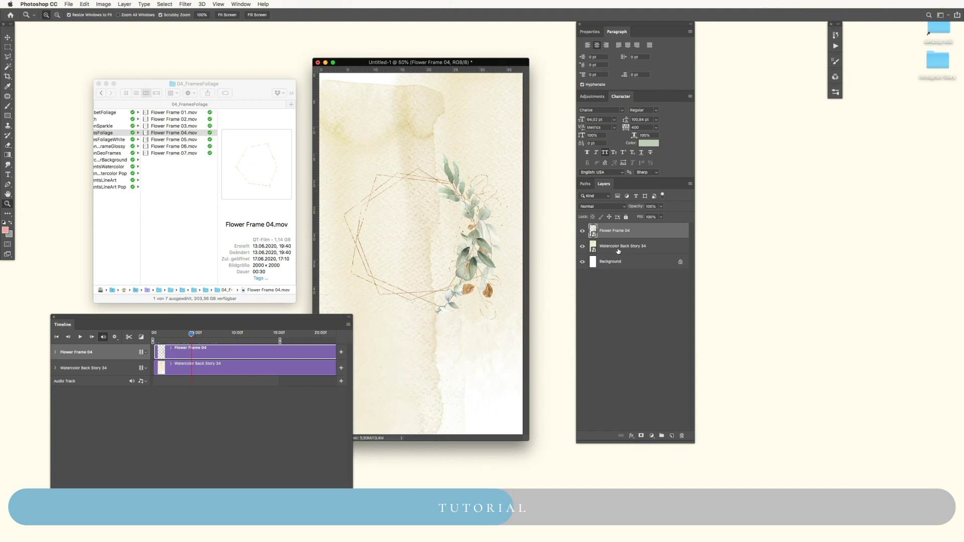
pyautogui.click(616, 251)
pyautogui.click(660, 206)
pyautogui.moveTo(662, 216); pyautogui.dragTo(650, 217)
pyautogui.click(643, 293)
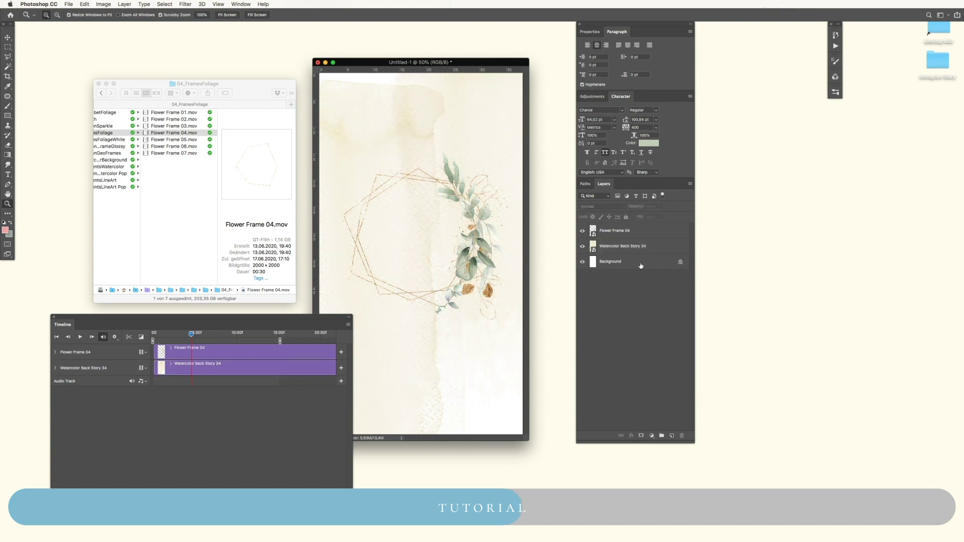
# Type 'HAPPY' at the gold frame's centre and scale it up to about 126%
pyautogui.click(626, 235)
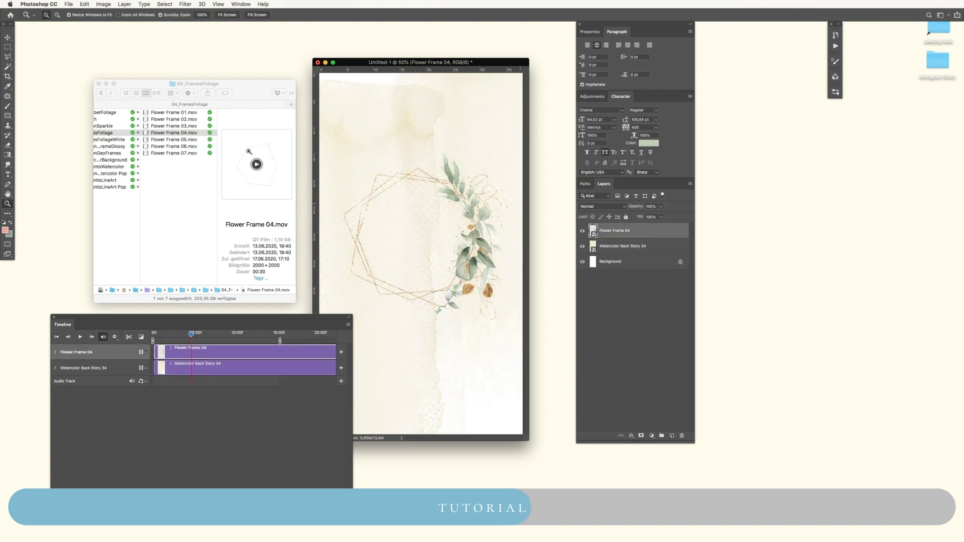
pyautogui.press('t')
pyautogui.click(400, 237)
pyautogui.write('HAPPY')
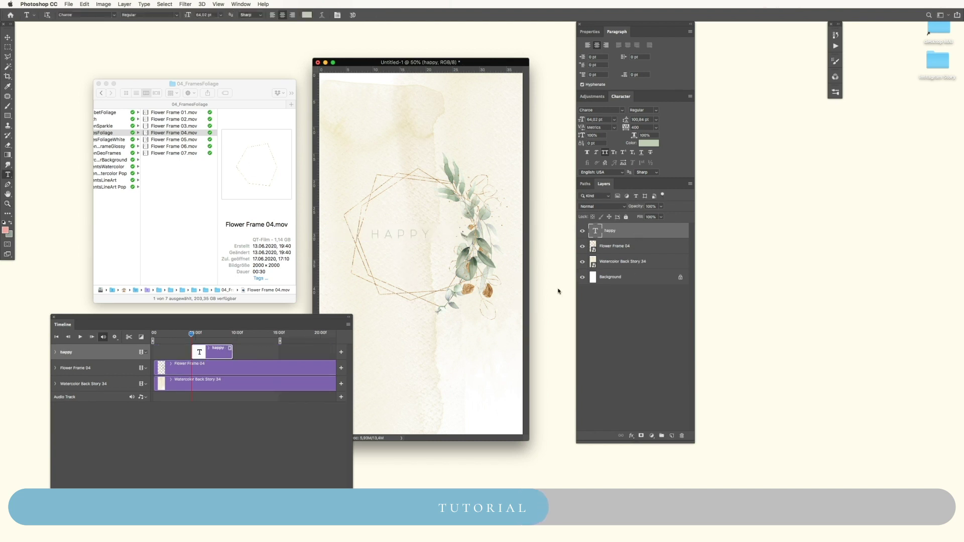
pyautogui.press('super+t')
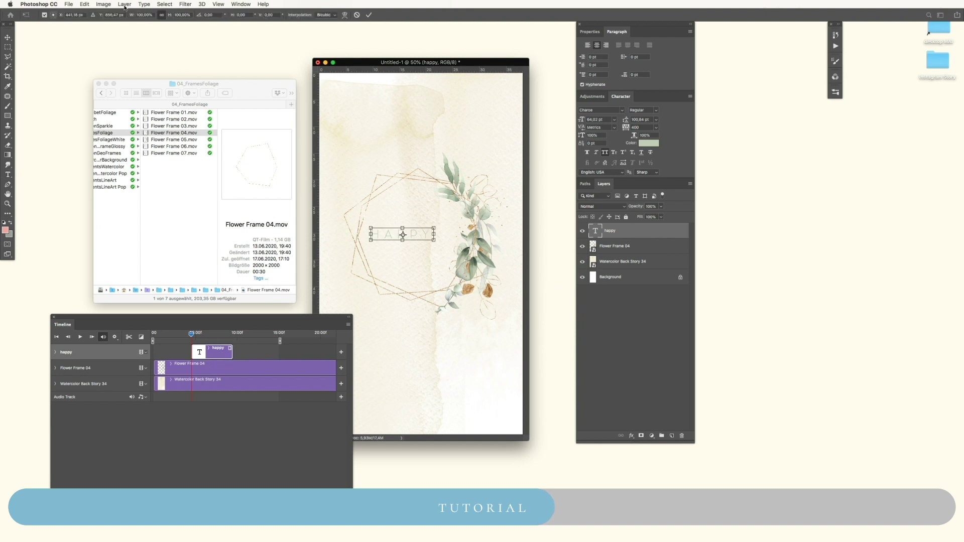
pyautogui.click(84, 4)
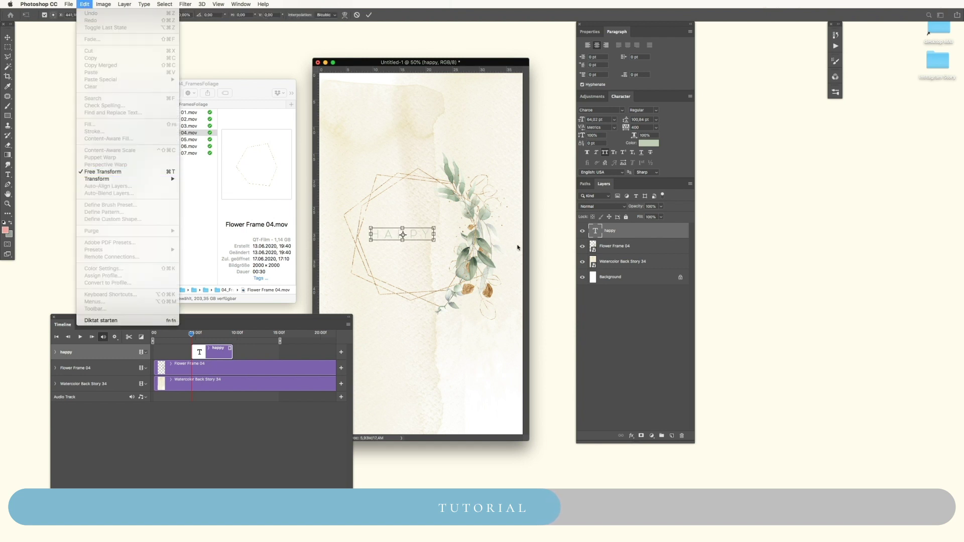
pyautogui.click(414, 239)
pyautogui.moveTo(414, 239); pyautogui.dragTo(441, 241)
pyautogui.press('Return')
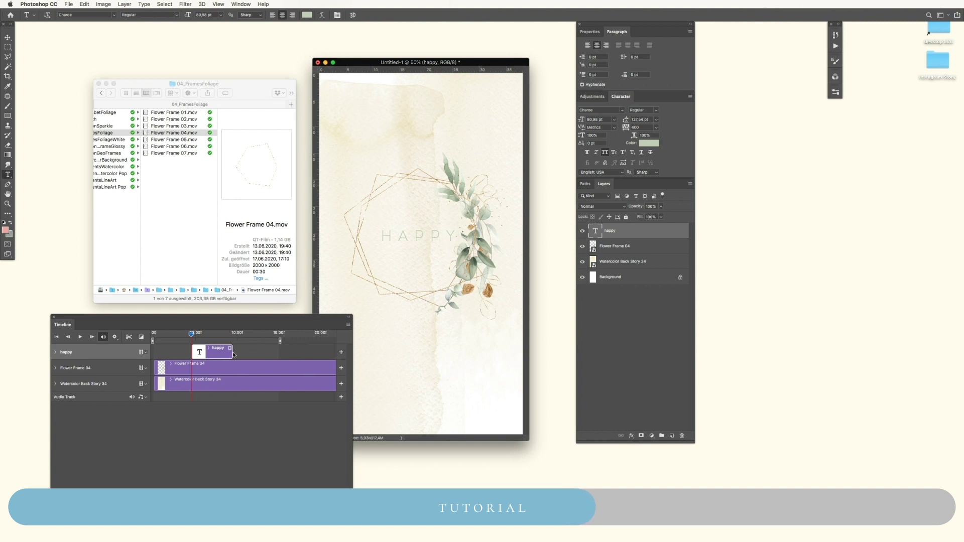
# Lengthen the happy text clip, start it at the timeline beginning, and hide the HAPPY layer
pyautogui.moveTo(233, 354); pyautogui.dragTo(278, 354)
pyautogui.moveTo(193, 353); pyautogui.dragTo(157, 356)
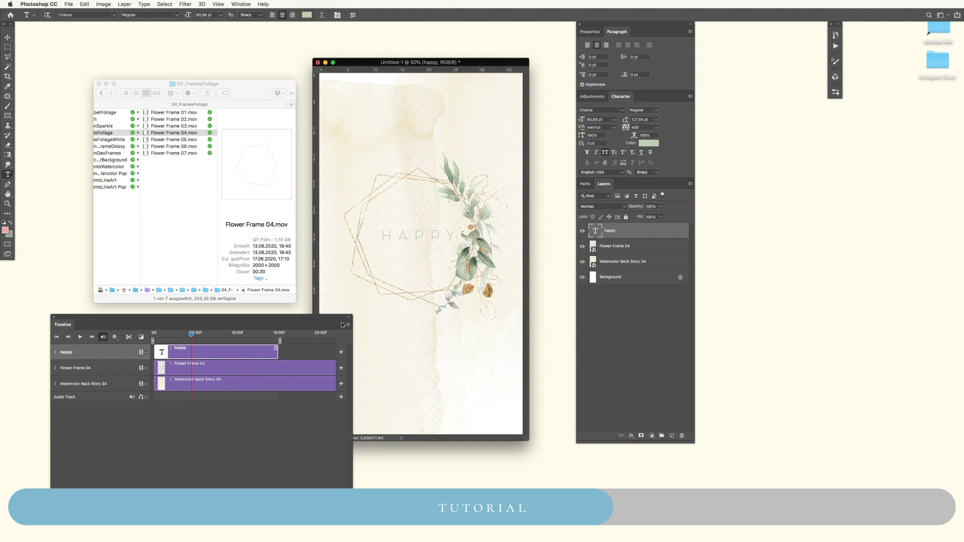
pyautogui.click(582, 231)
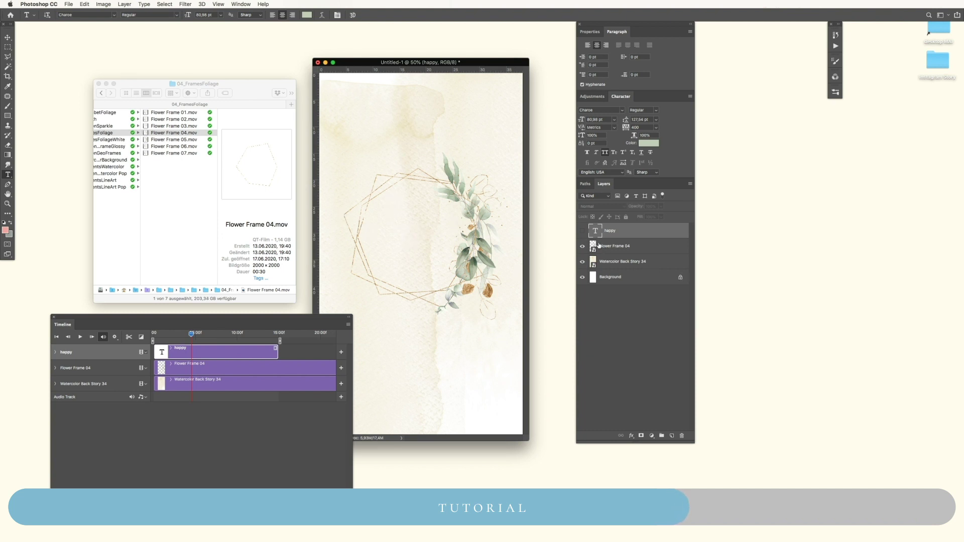
# Unhide HAPPY and render the story at document size as Happy Story.mp4
pyautogui.click(583, 230)
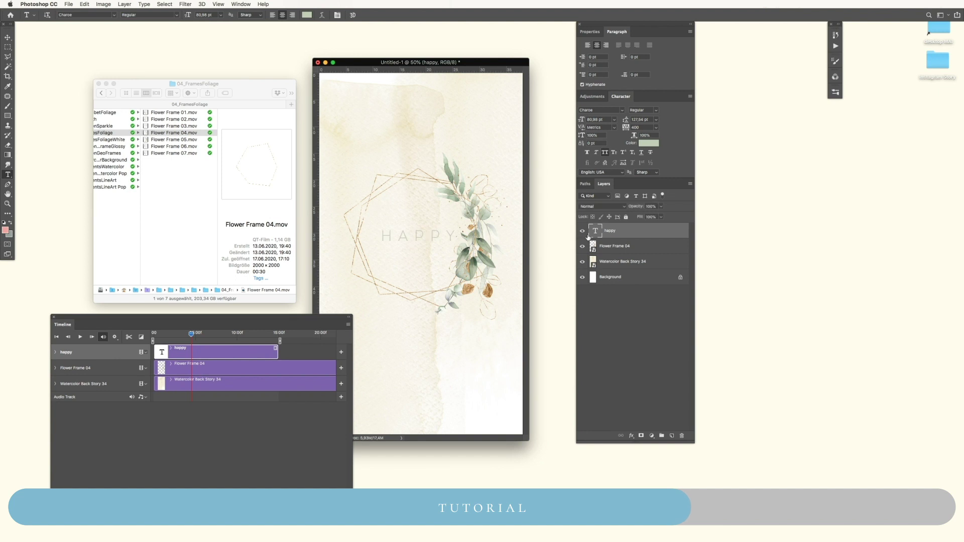
pyautogui.click(68, 3)
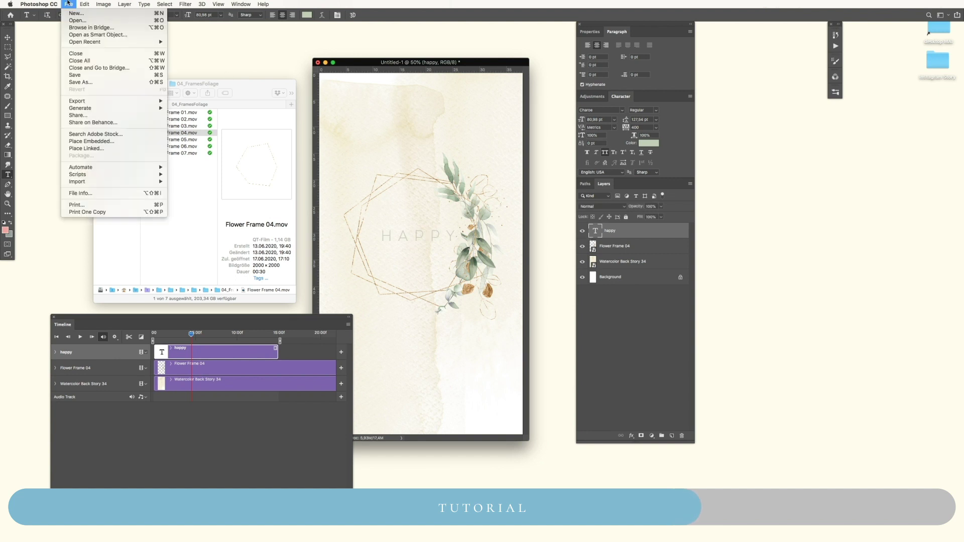
pyautogui.moveTo(90, 103)
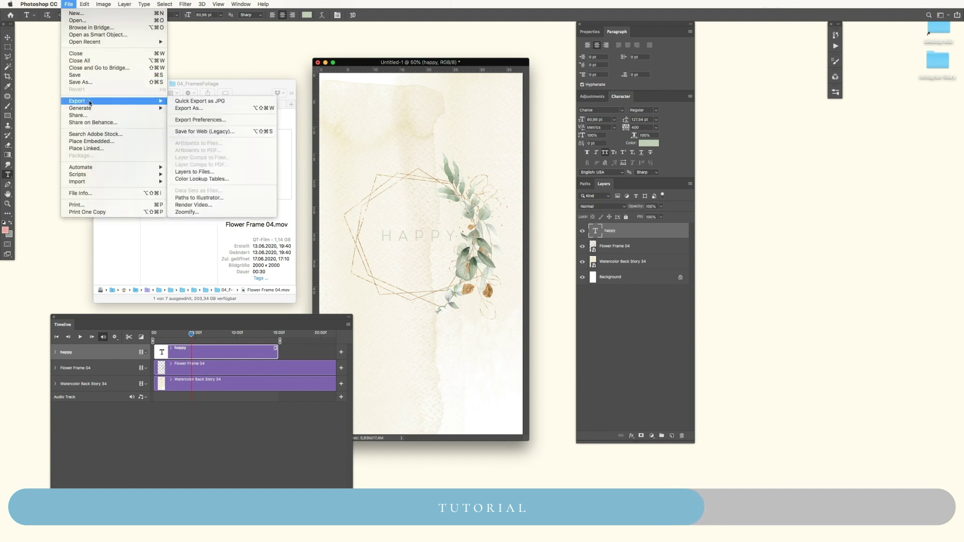
pyautogui.click(206, 204)
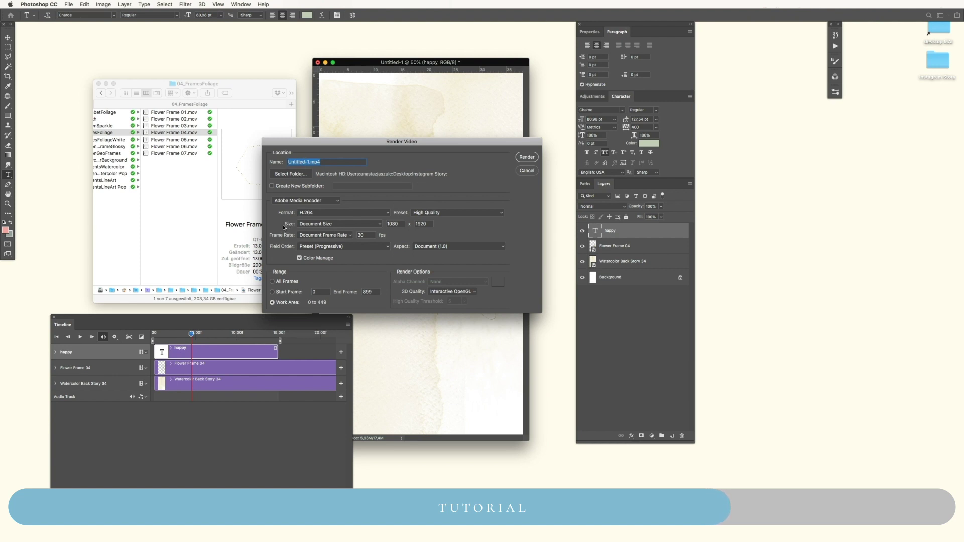
pyautogui.click(316, 226)
pyautogui.click(317, 225)
pyautogui.doubleClick(306, 163)
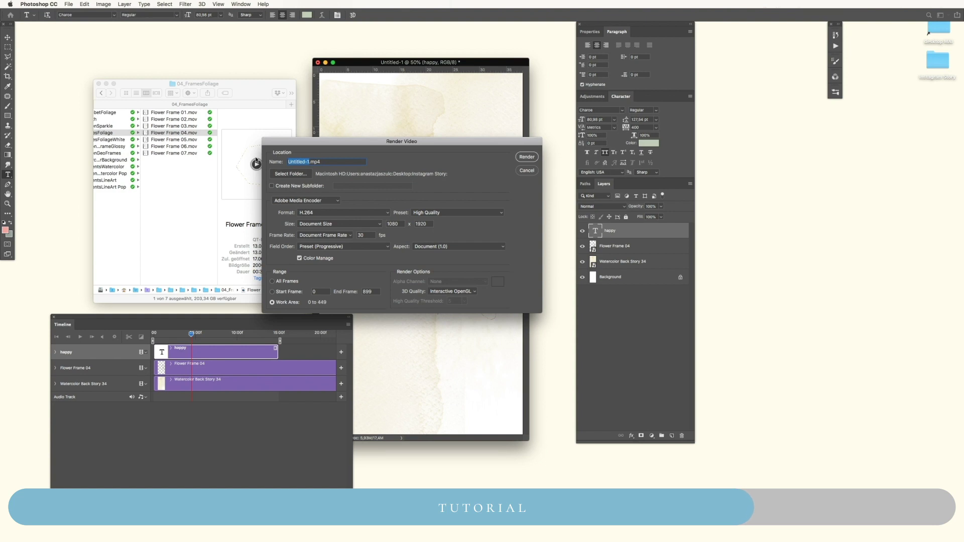
pyautogui.write('Happy Story')
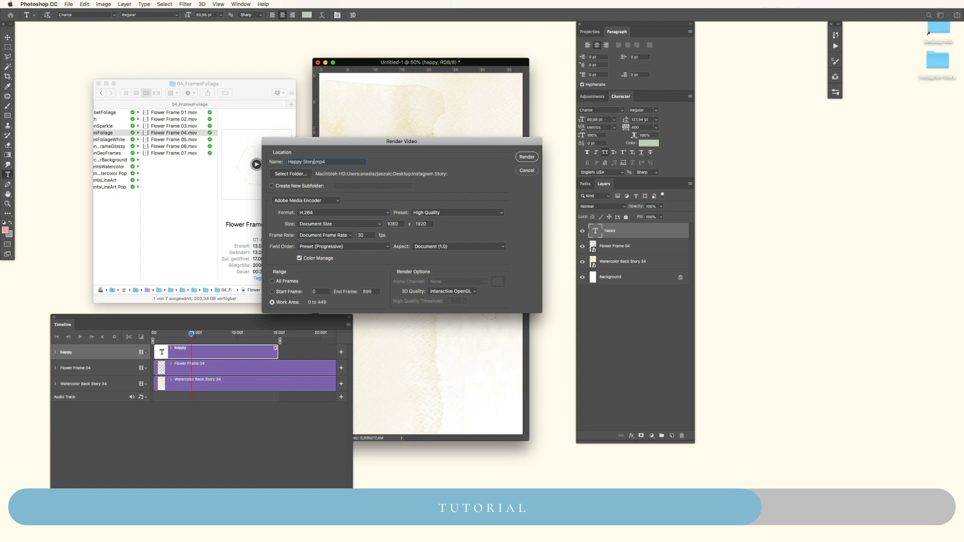
pyautogui.click(526, 157)
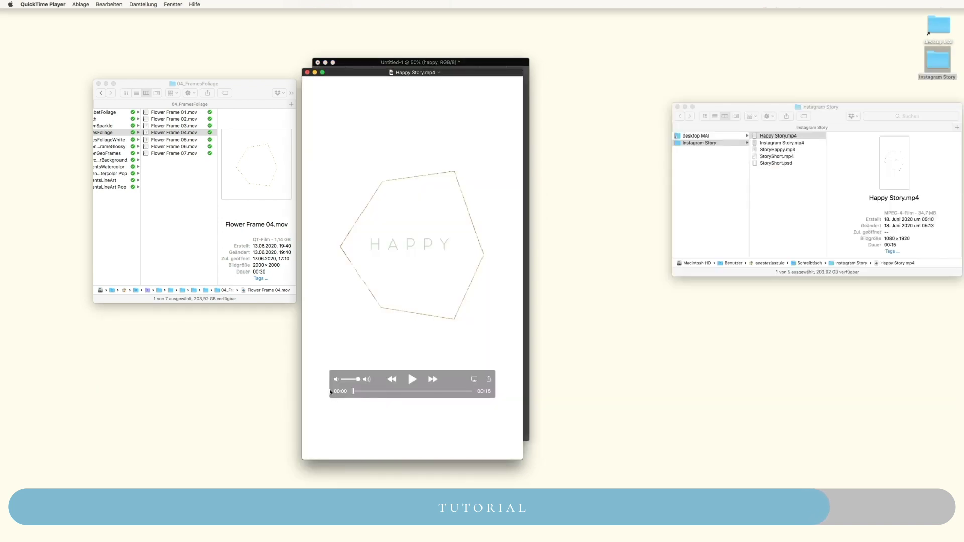
# Play Happy Story.mp4 and scrub back a second to review the HAPPY text and gold foliage frame
pyautogui.click(413, 380)
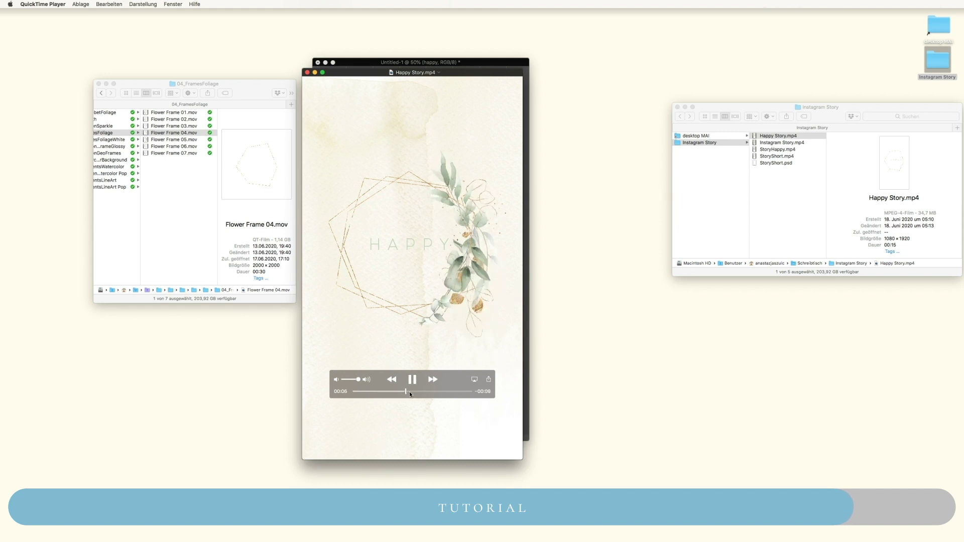
pyautogui.moveTo(409, 392); pyautogui.dragTo(378, 392)
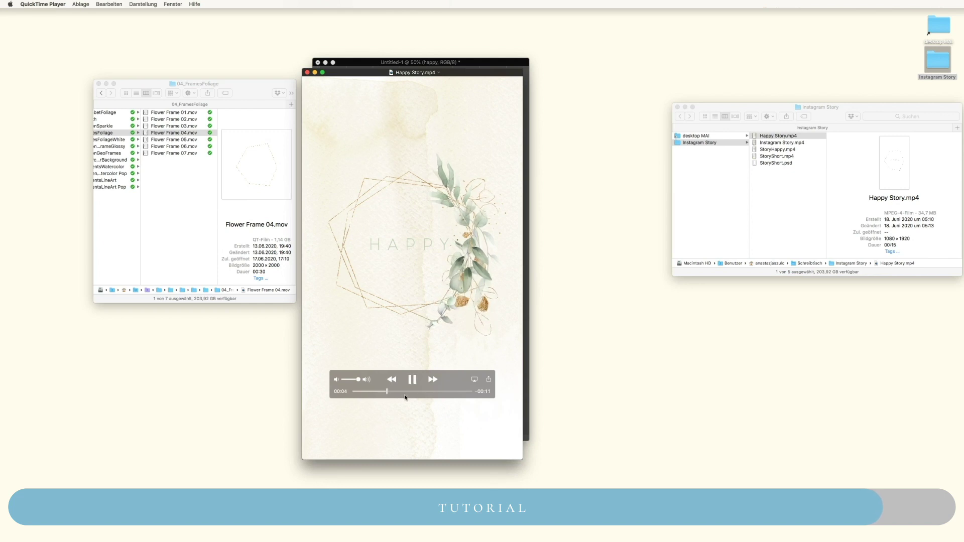